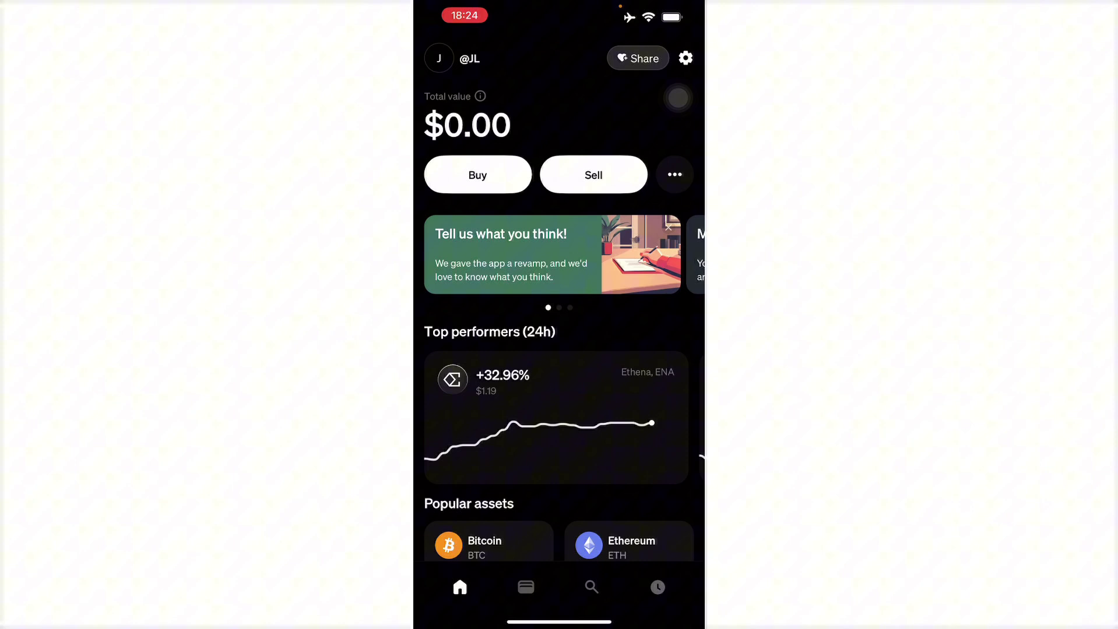
Browse the held assets and the Bitcoin detail page, then return to the home overview
left_click(525, 586)
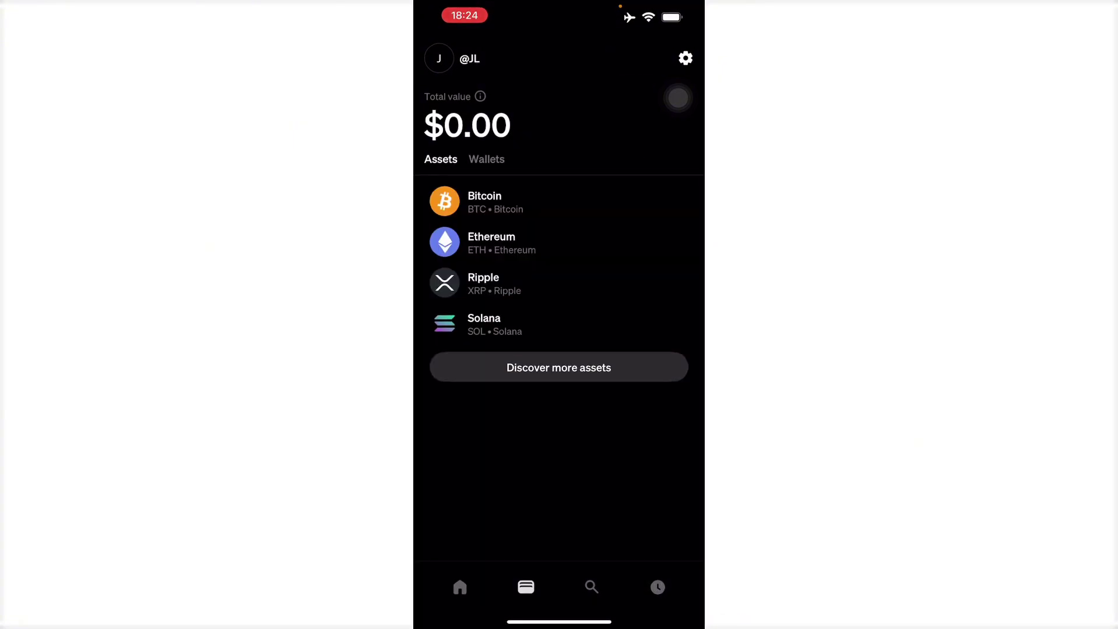
left_click(524, 201)
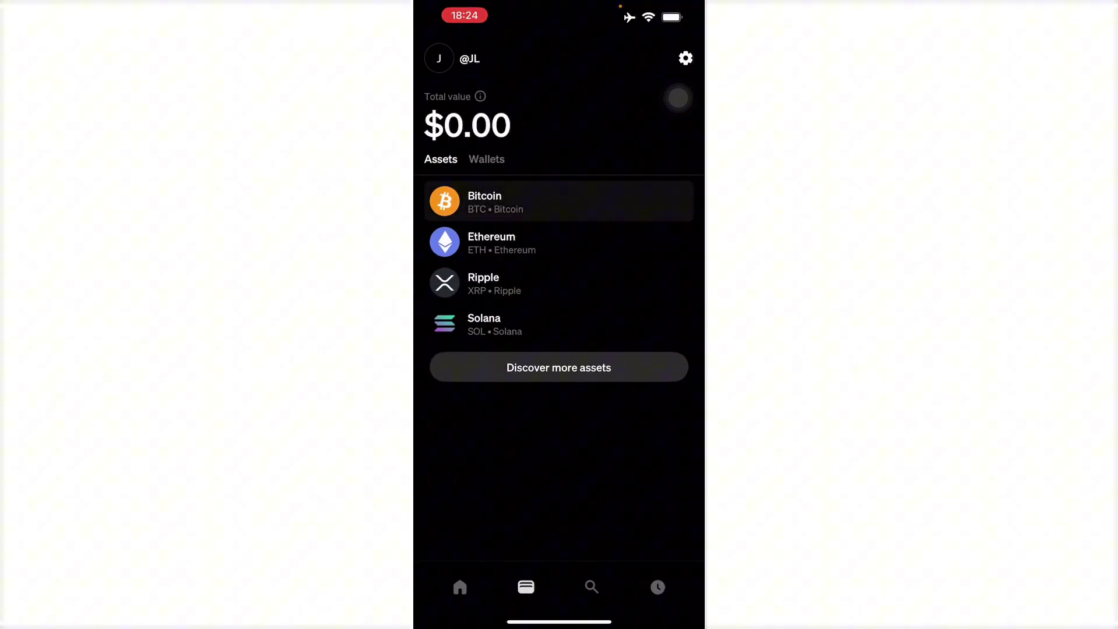
left_click(459, 587)
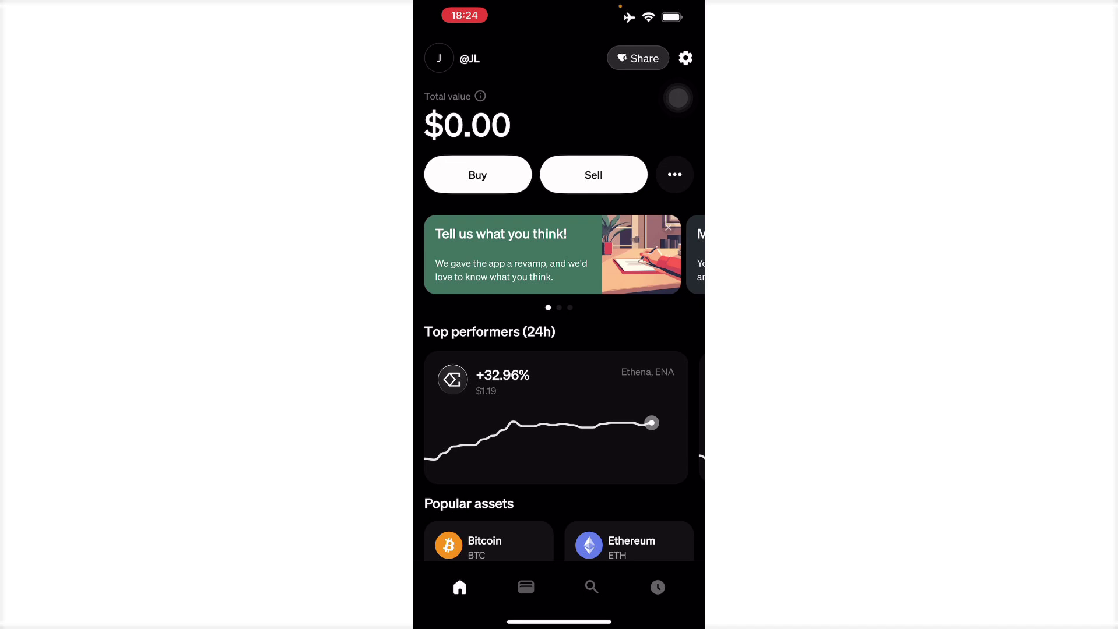
left_click(476, 542)
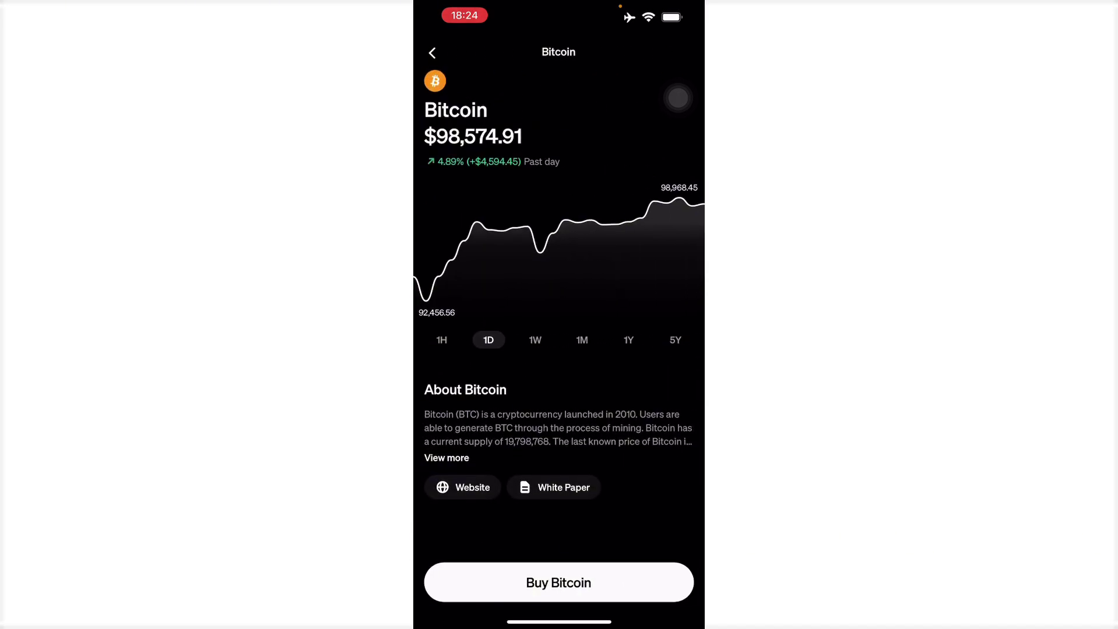
left_click_drag(416, 350, 698, 349)
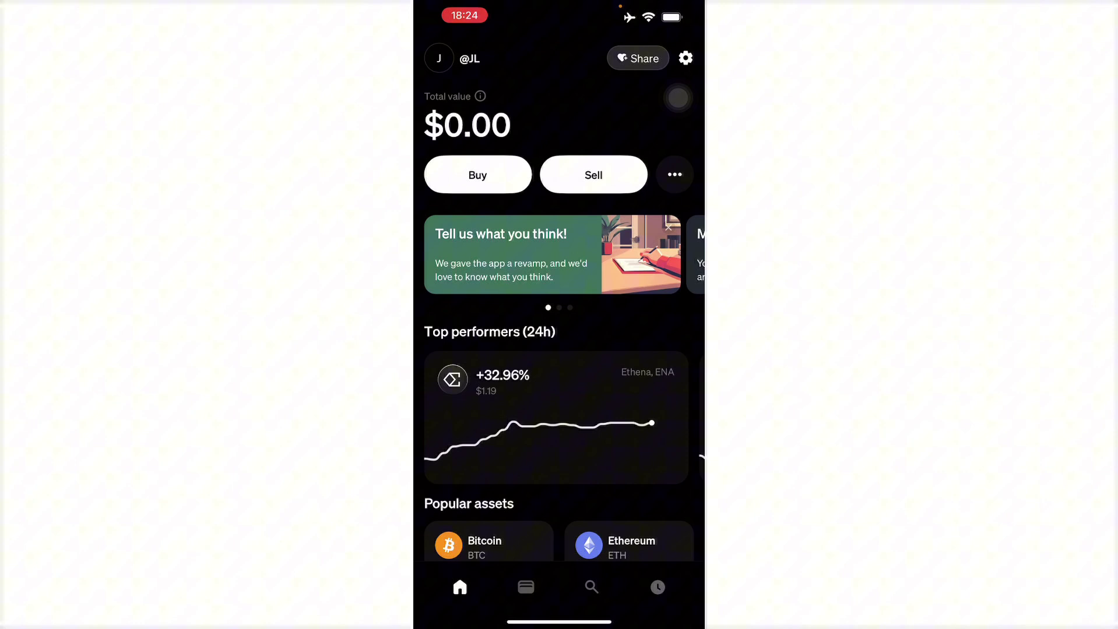
Start a $100 Bitcoin buy and continue to the 0.00095 BTC order confirmation
left_click(477, 174)
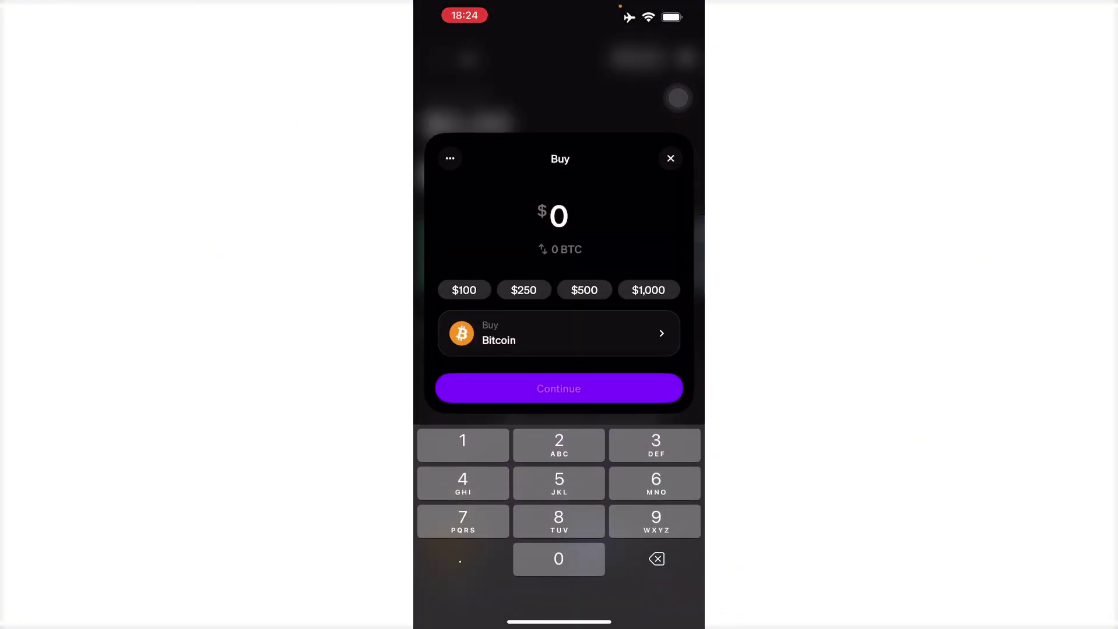
left_click(464, 290)
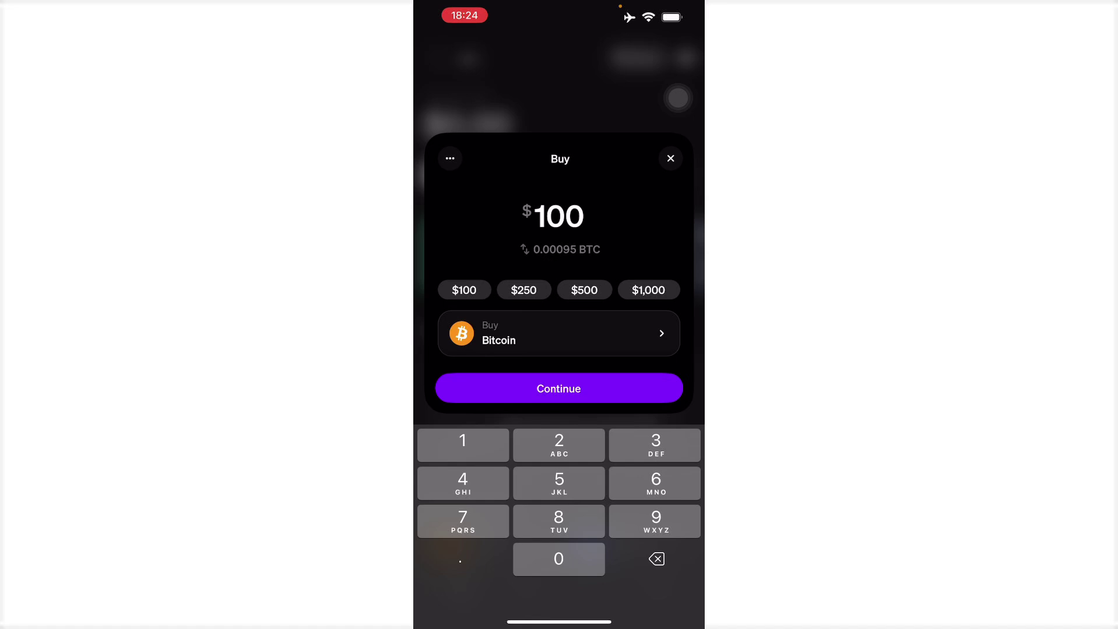
left_click(558, 388)
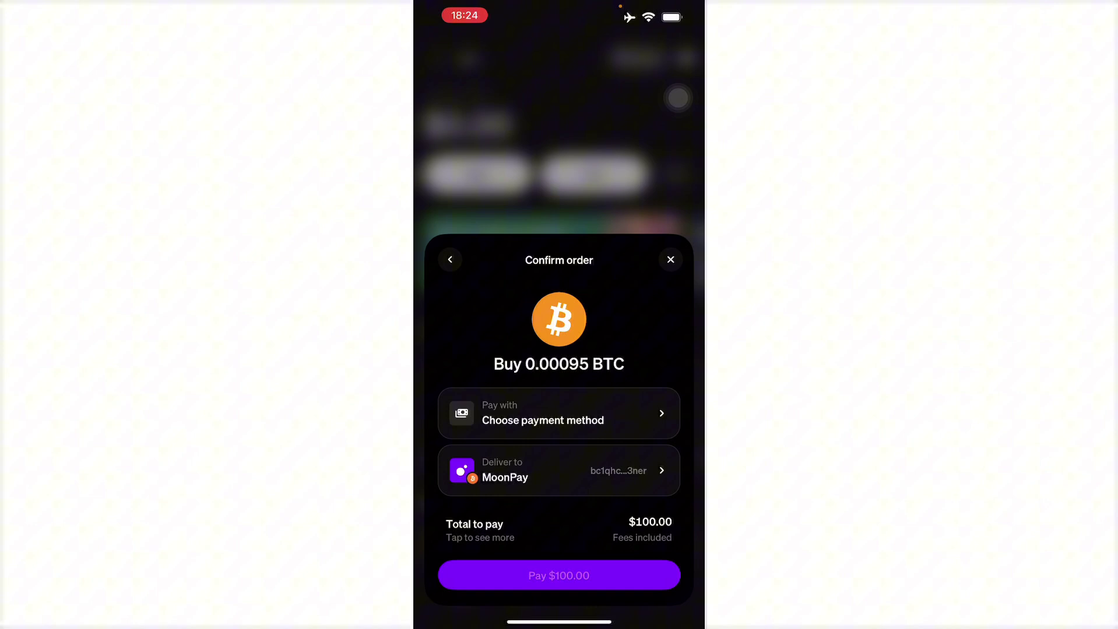
Open the Deliver to wallet chooser, then leave MoonPay for the iPhone home screen
left_click(559, 470)
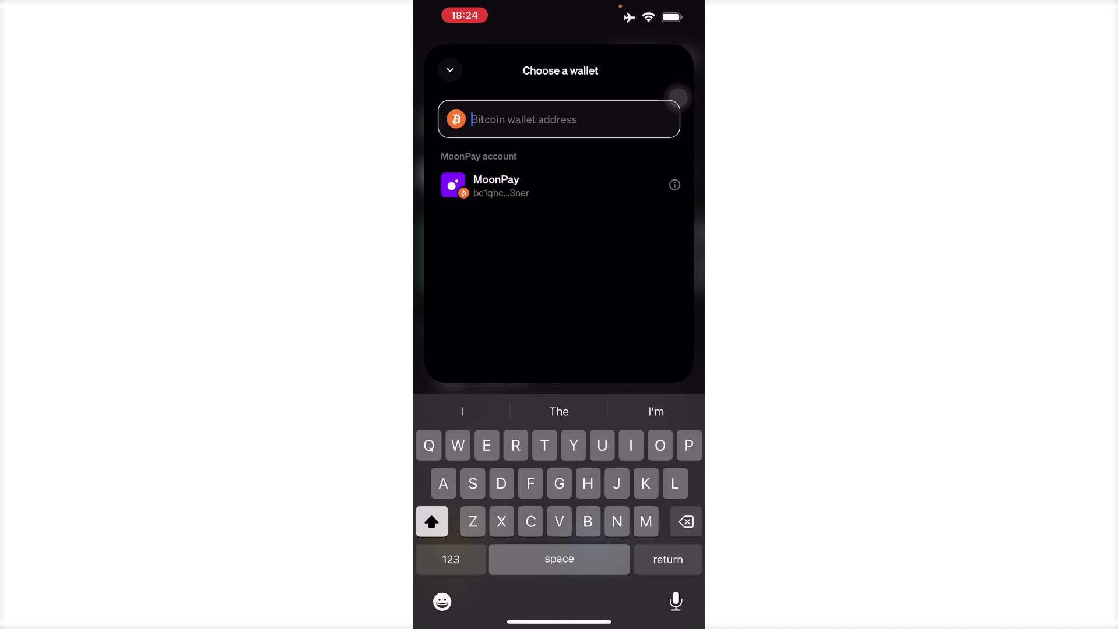
left_click_drag(559, 622, 559, 350)
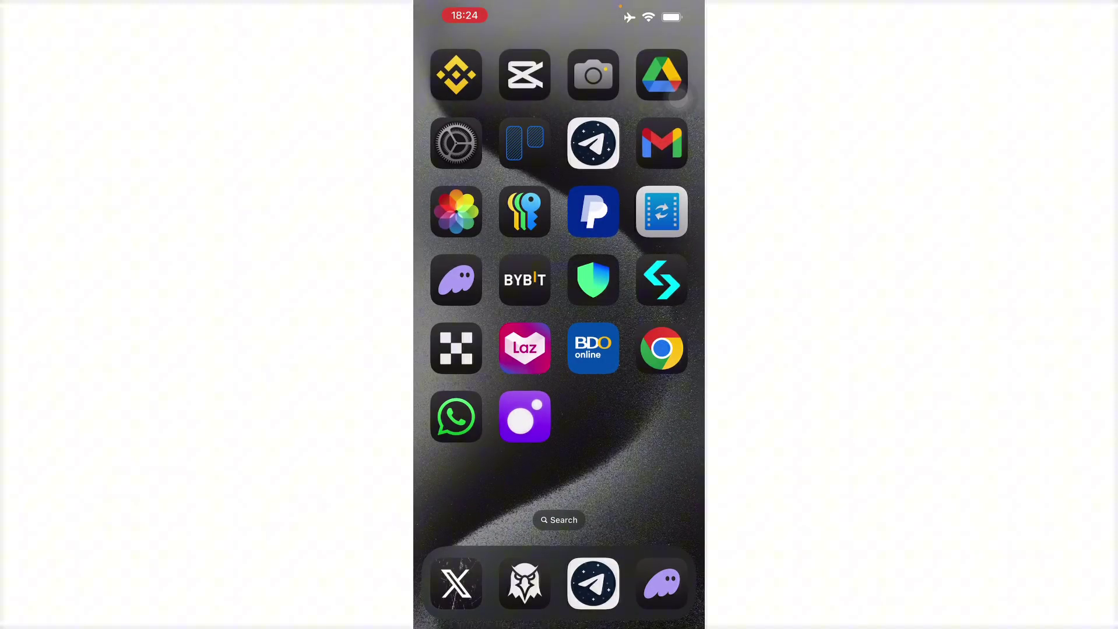
Find BTC through Binance search and copy its SegWit deposit address
left_click(457, 80)
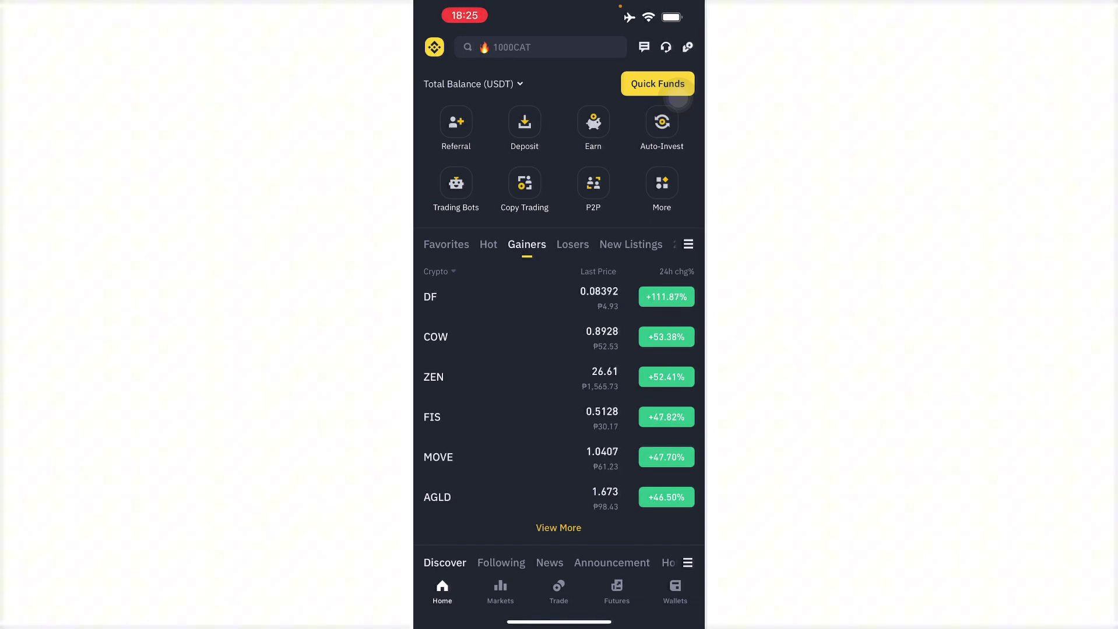
left_click(540, 48)
left_click(455, 170)
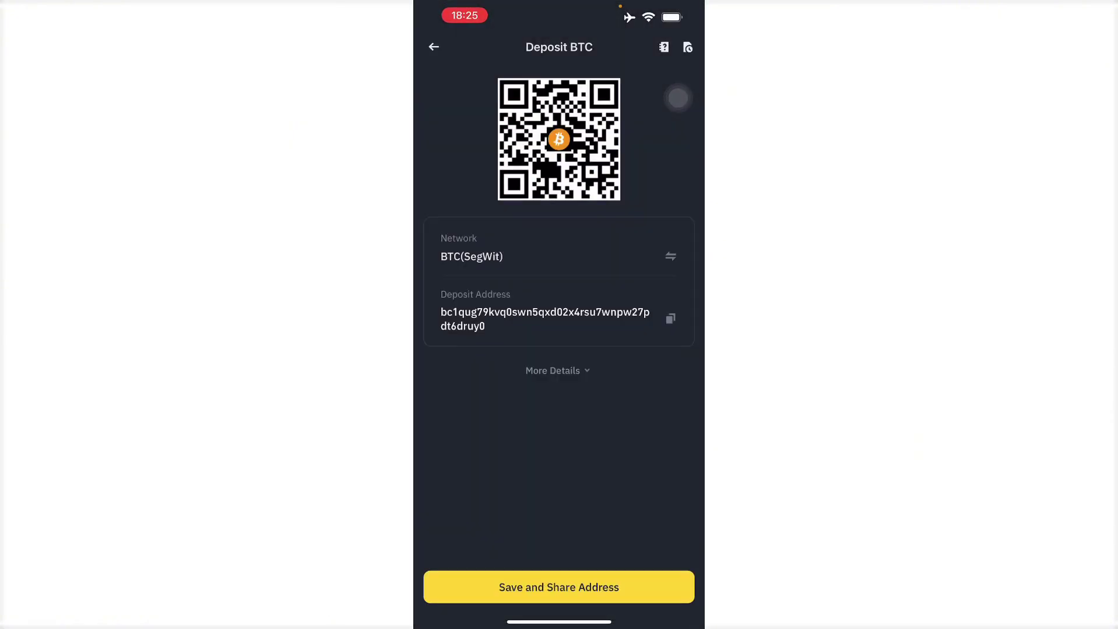
left_click(670, 318)
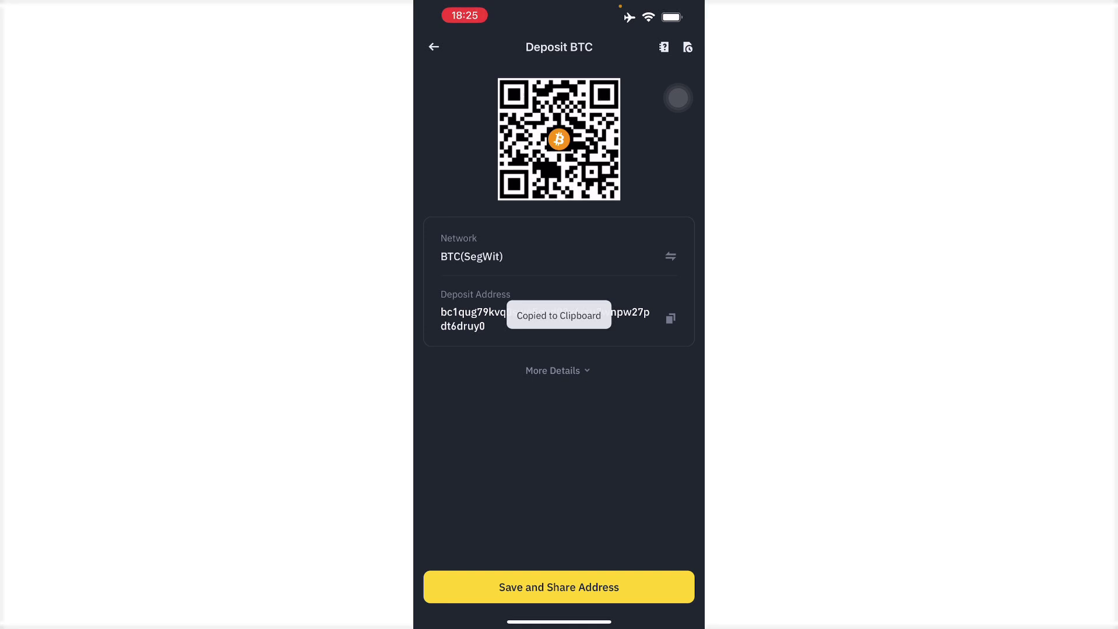
Back in MoonPay, paste the copied Binance BTC address as the delivery wallet
left_click_drag(489, 623, 663, 622)
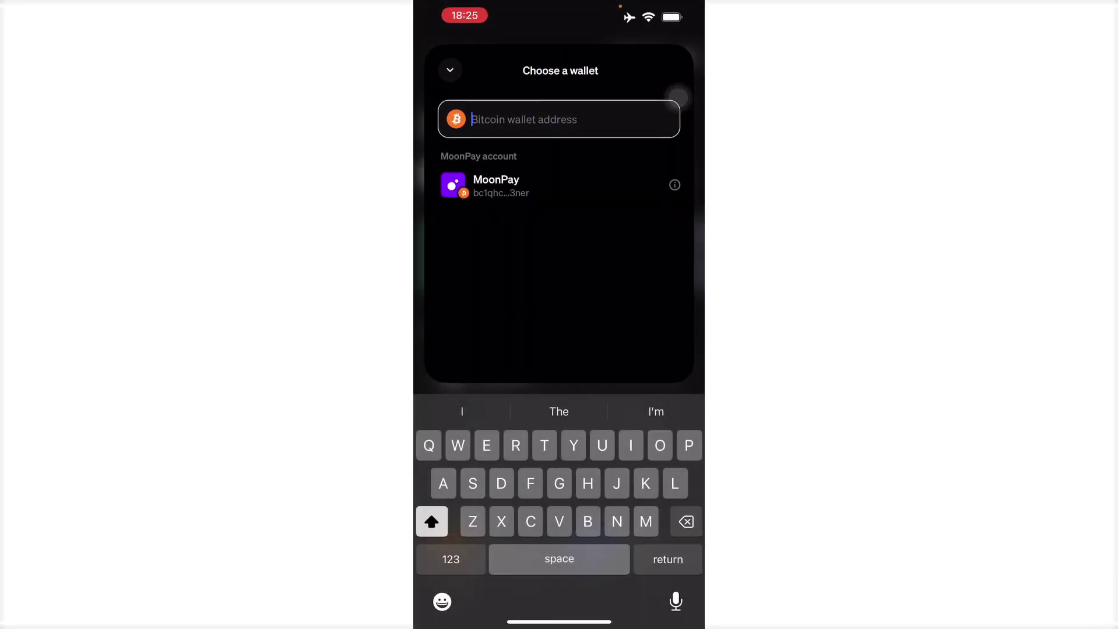
left_click(559, 119)
left_click(450, 89)
left_click(524, 159)
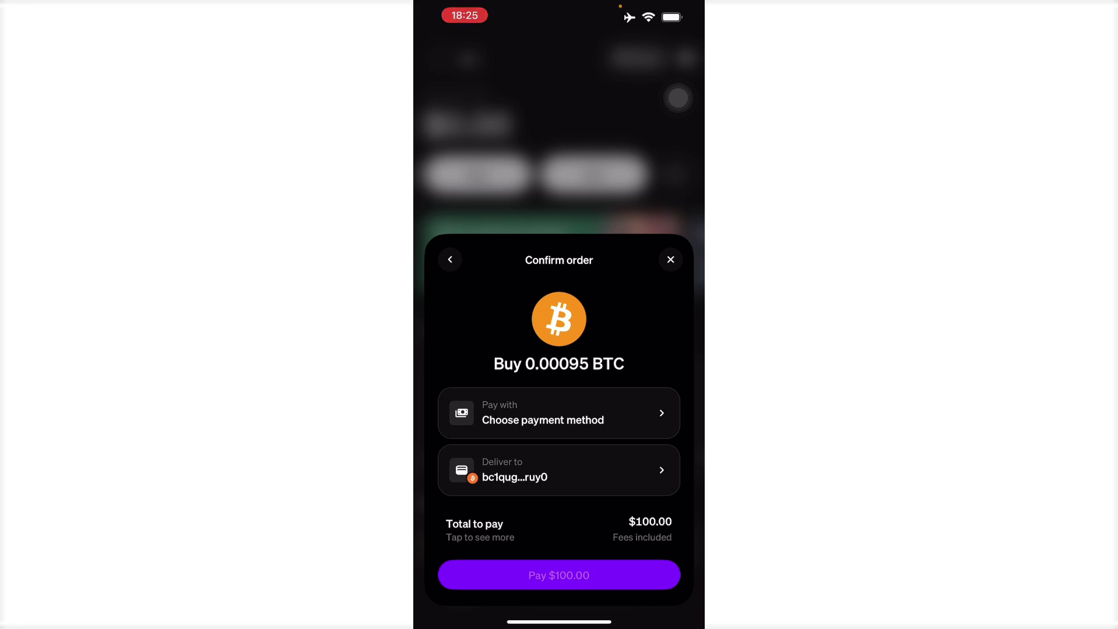
Choose Apple Pay as the payment method for the 0.00095 BTC order
left_click(542, 413)
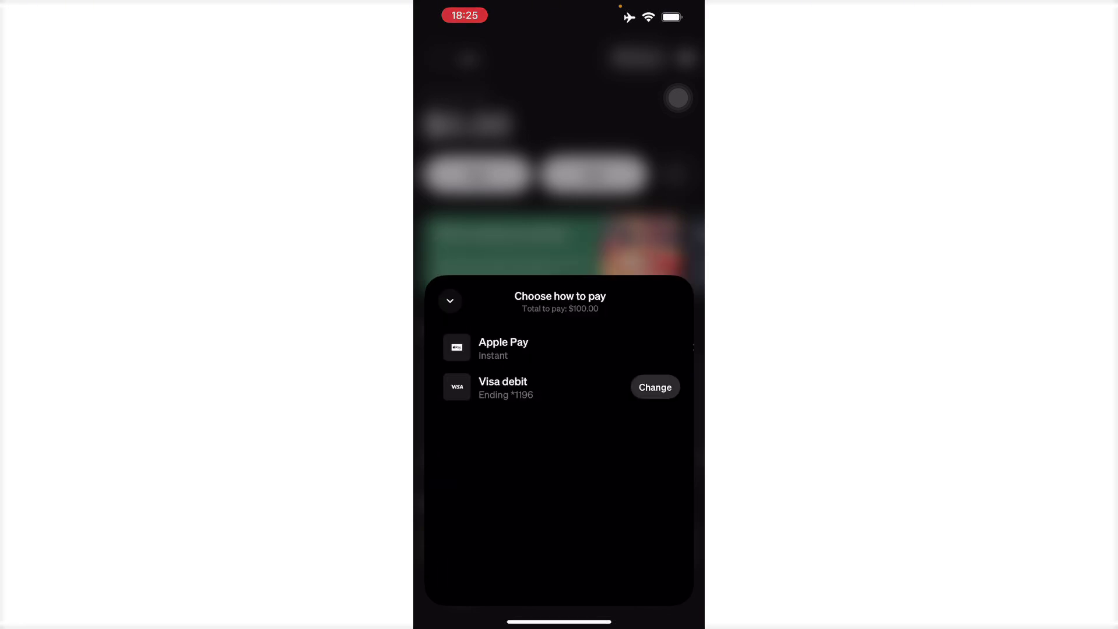
left_click(523, 531)
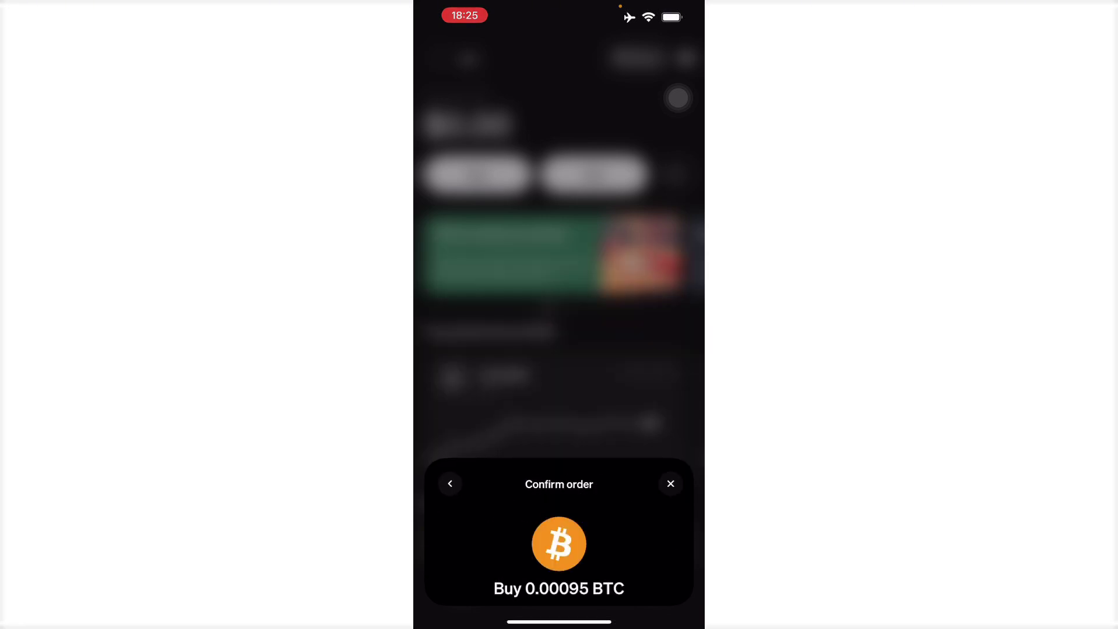